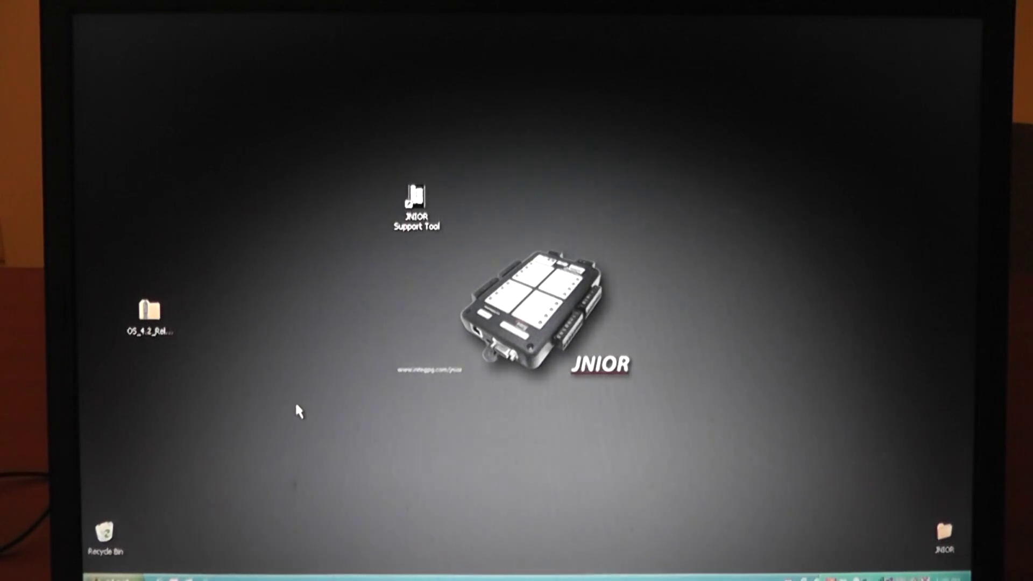
- Launch the JNIOR Support Tool from its Windows desktop icon
{"action": "double_click", "coordinate": [420, 204]}
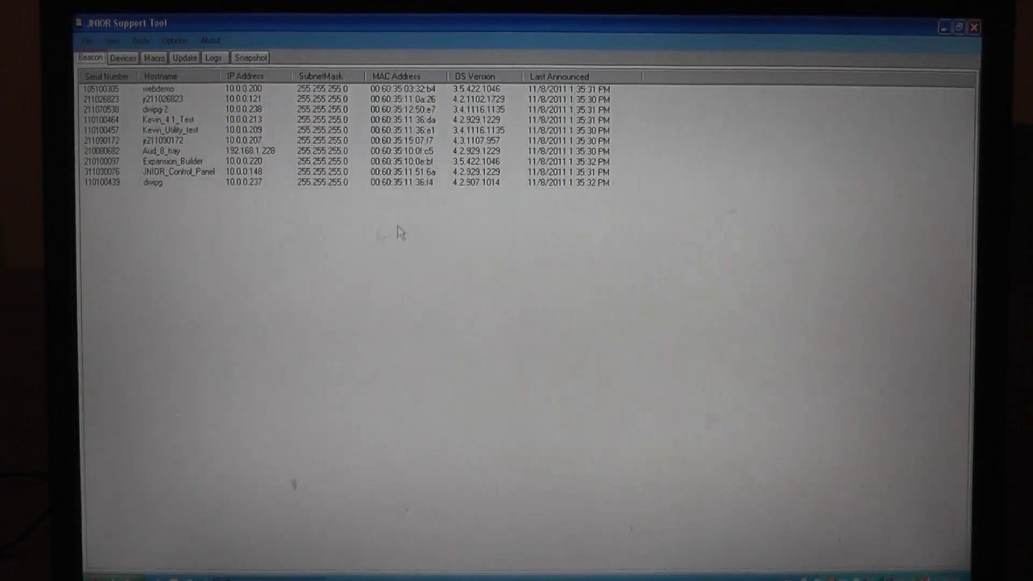
- Inspect Aud_8_tay's network settings in its Configuration dialog, then close the dialog
{"action": "left_click", "coordinate": [264, 153]}
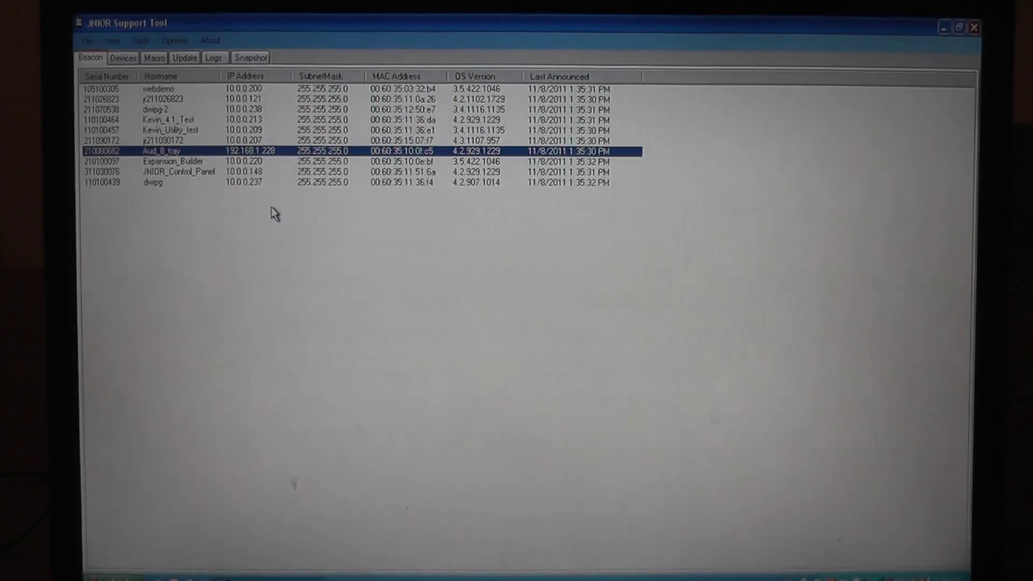
{"action": "left_click", "coordinate": [264, 163]}
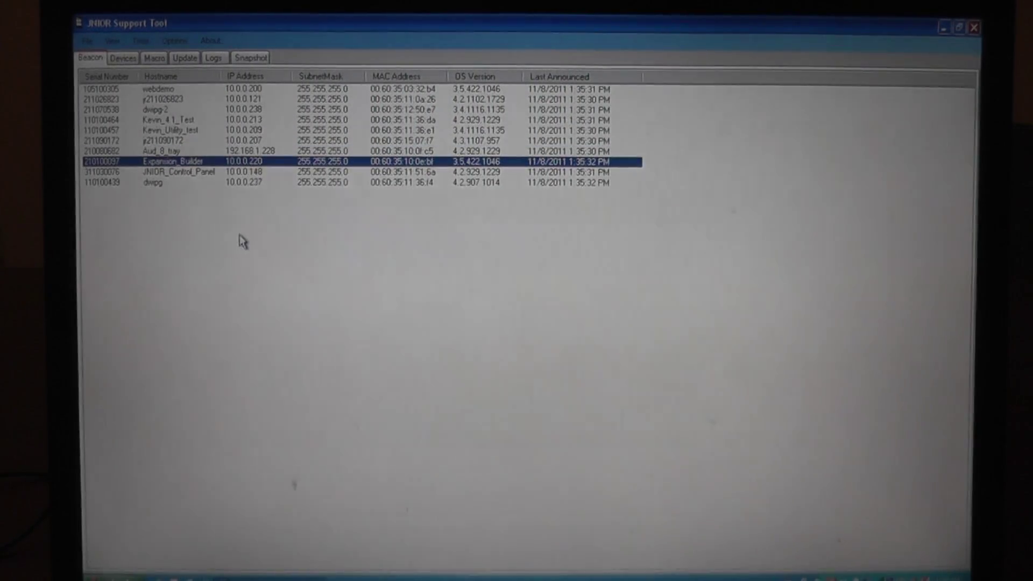
{"action": "right_click", "coordinate": [242, 151]}
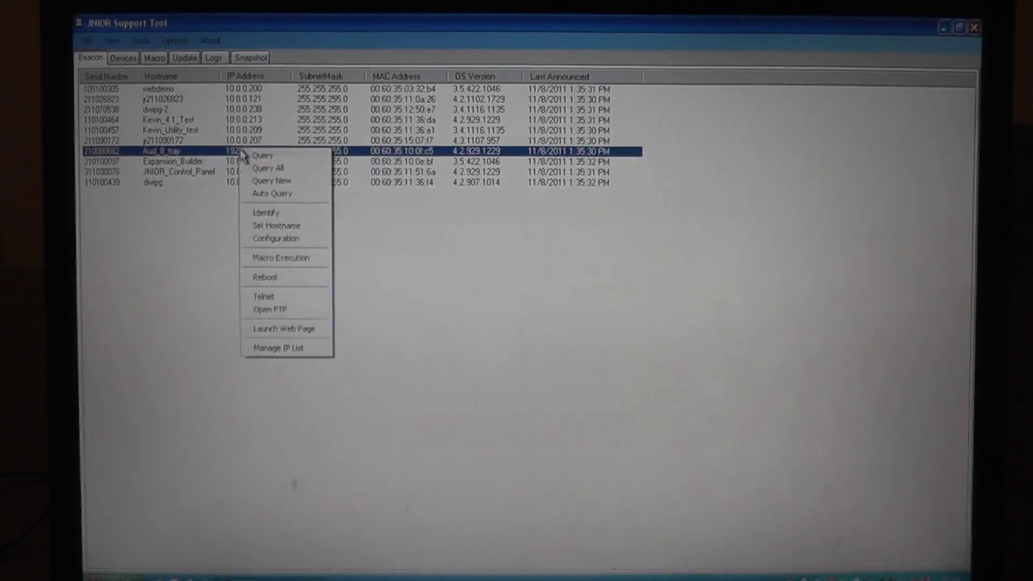
{"action": "left_click", "coordinate": [270, 238]}
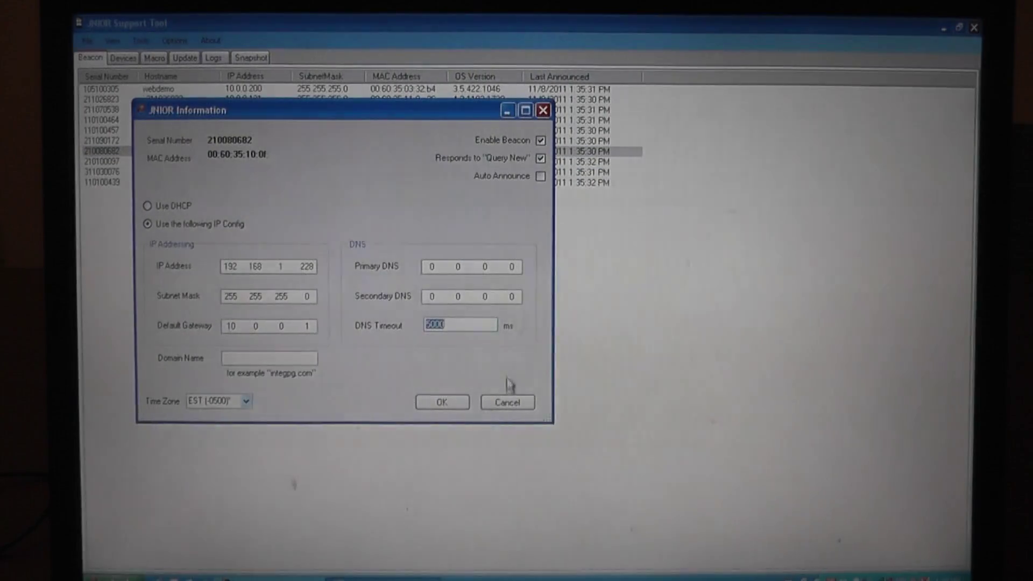
{"action": "left_click", "coordinate": [507, 403]}
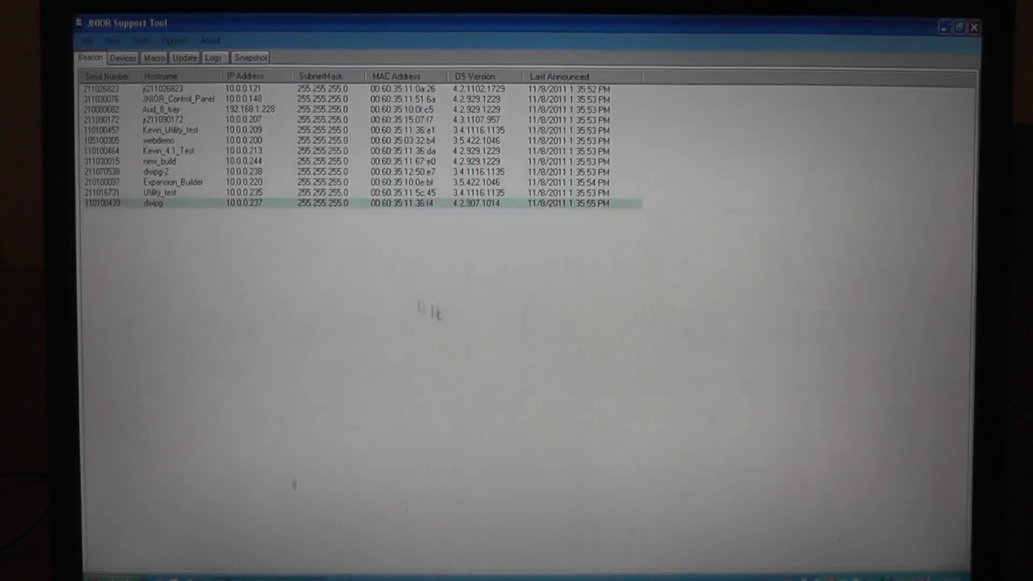
- Bring up new_build's action menu and dismiss it without choosing anything
{"action": "right_click", "coordinate": [267, 163]}
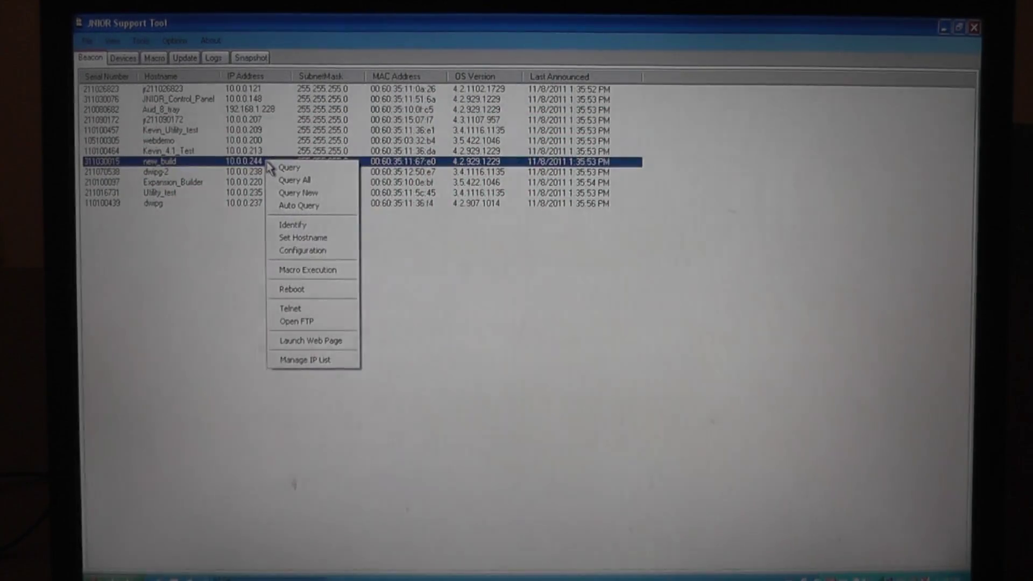
{"action": "left_click", "coordinate": [192, 265]}
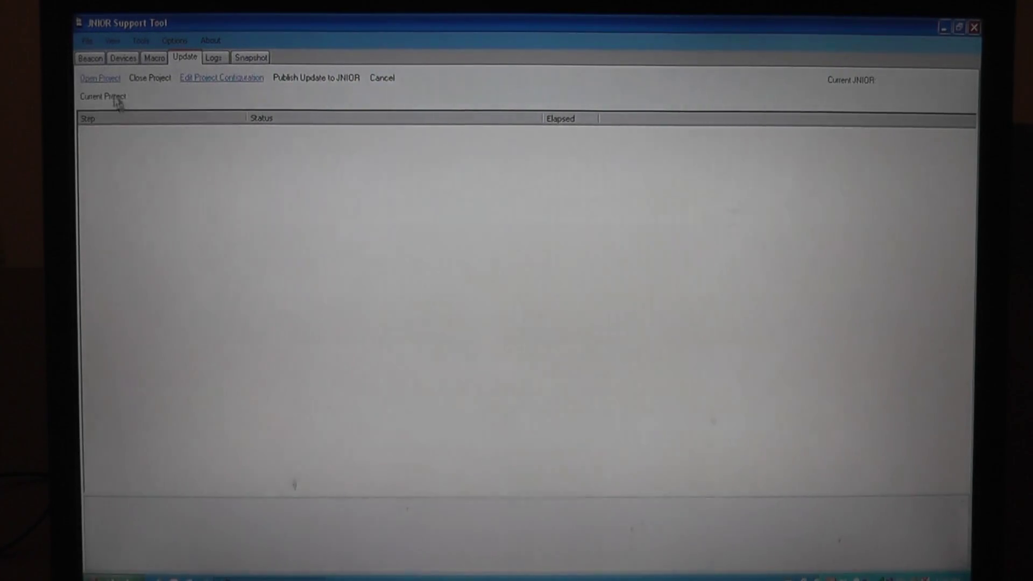
- Open the OS_4_2_Release_Sept_29_2011.zip update project from the Desktop
{"action": "left_click", "coordinate": [106, 77]}
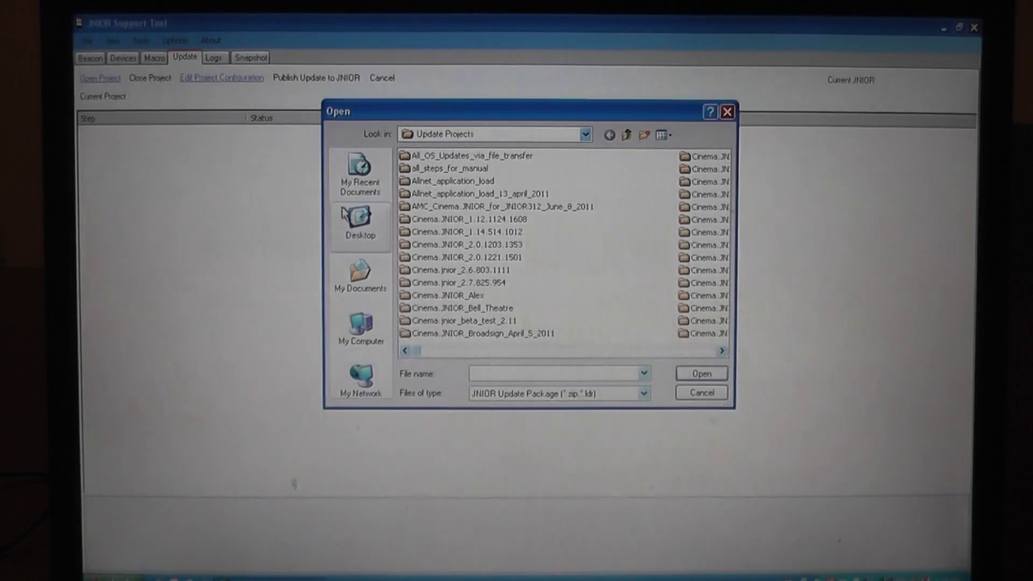
{"action": "left_click", "coordinate": [361, 225]}
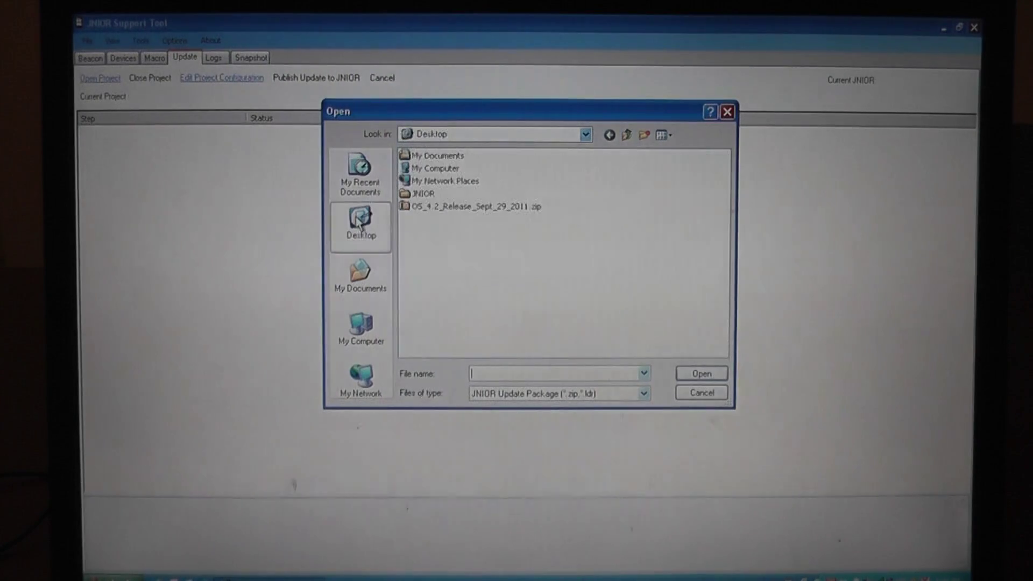
{"action": "left_click", "coordinate": [509, 207]}
{"action": "left_click", "coordinate": [695, 374]}
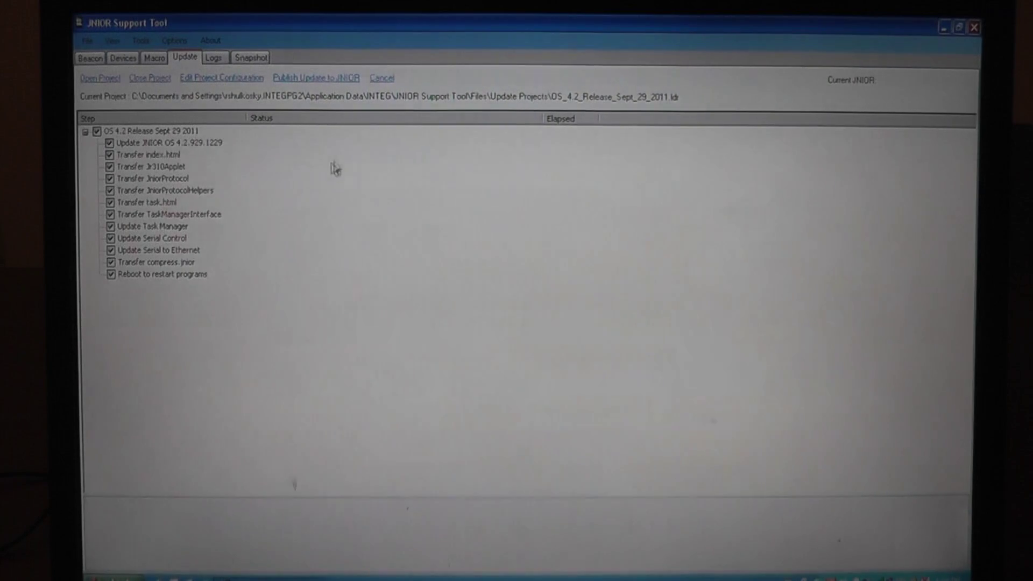
- Mark Kevin_Utility_test, Kevin_4.1_Test and Expansion_Builder as publishing targets
{"action": "left_click", "coordinate": [343, 78]}
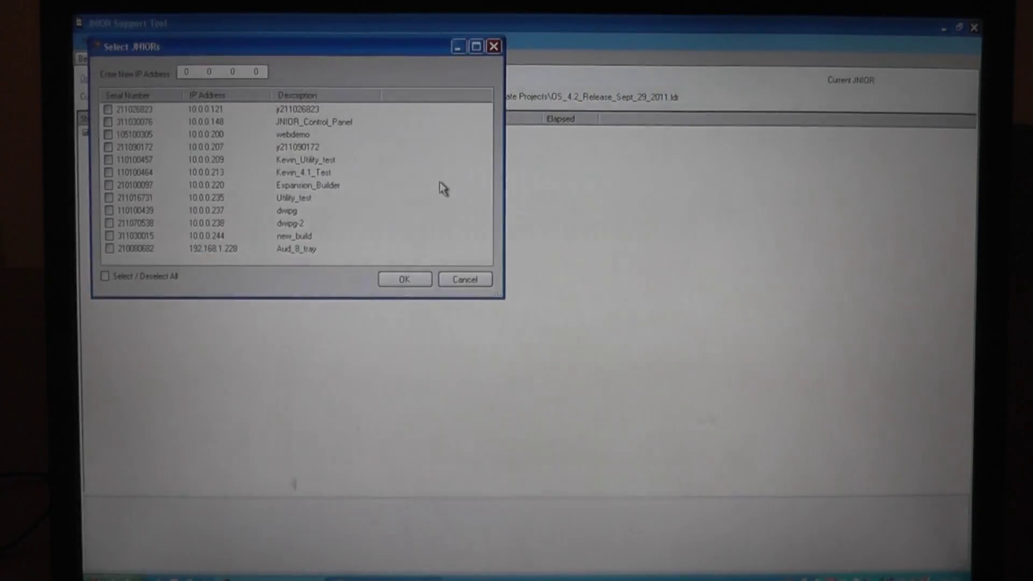
{"action": "left_click", "coordinate": [108, 159]}
{"action": "left_click", "coordinate": [109, 185]}
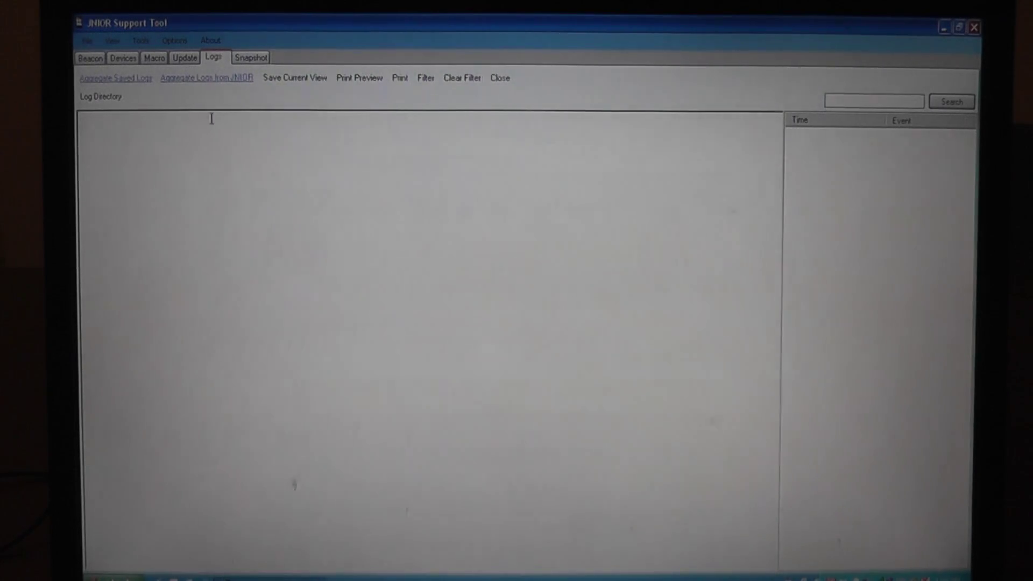
- Cancel log aggregation without selecting any JNIORs, and go to the Snapshot page
{"action": "left_click", "coordinate": [221, 79]}
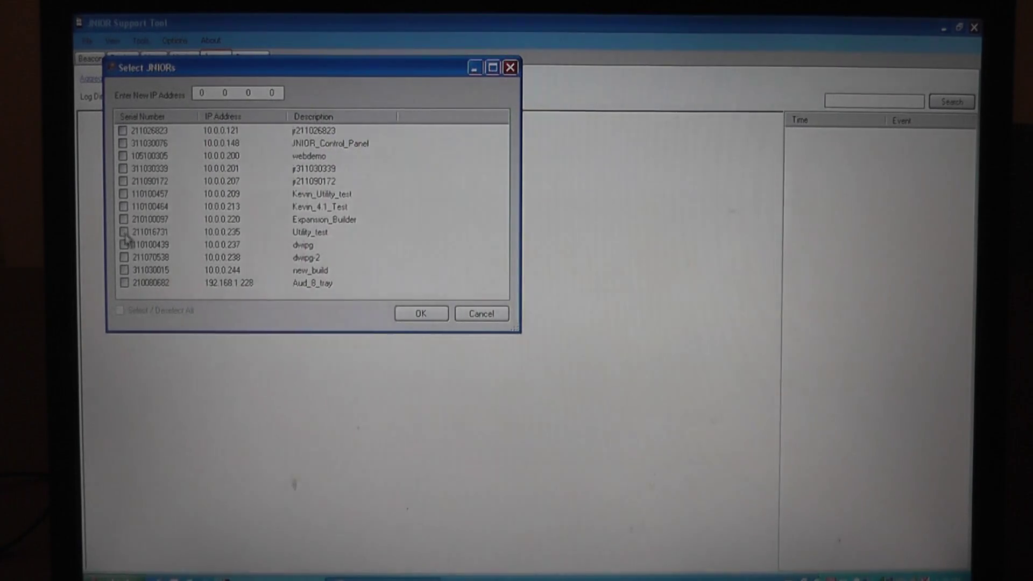
{"action": "left_click", "coordinate": [477, 316]}
{"action": "left_click", "coordinate": [259, 59]}
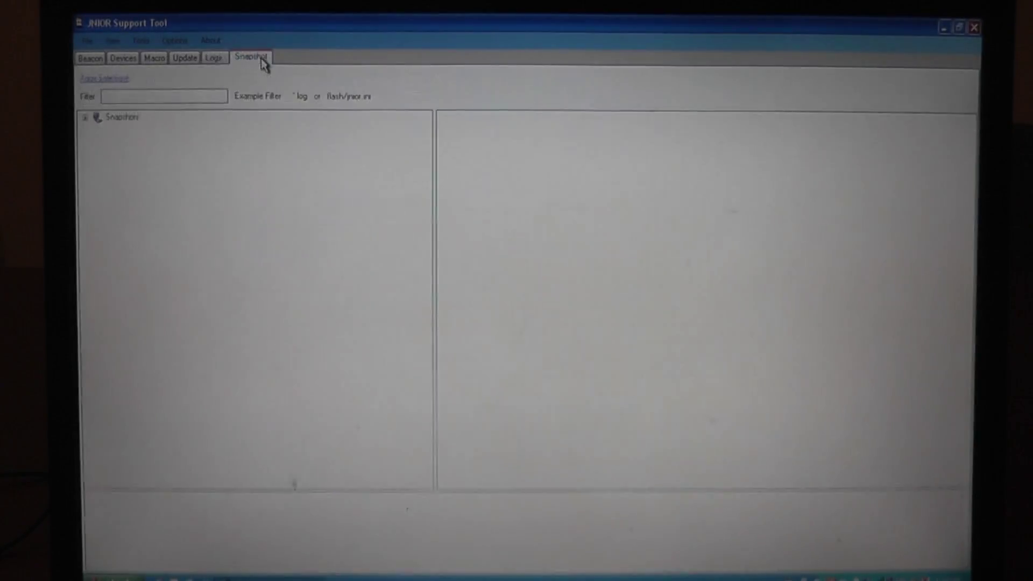
- Start a snapshot with 10.0.0.201 marked, then cancel it
{"action": "left_click", "coordinate": [113, 79]}
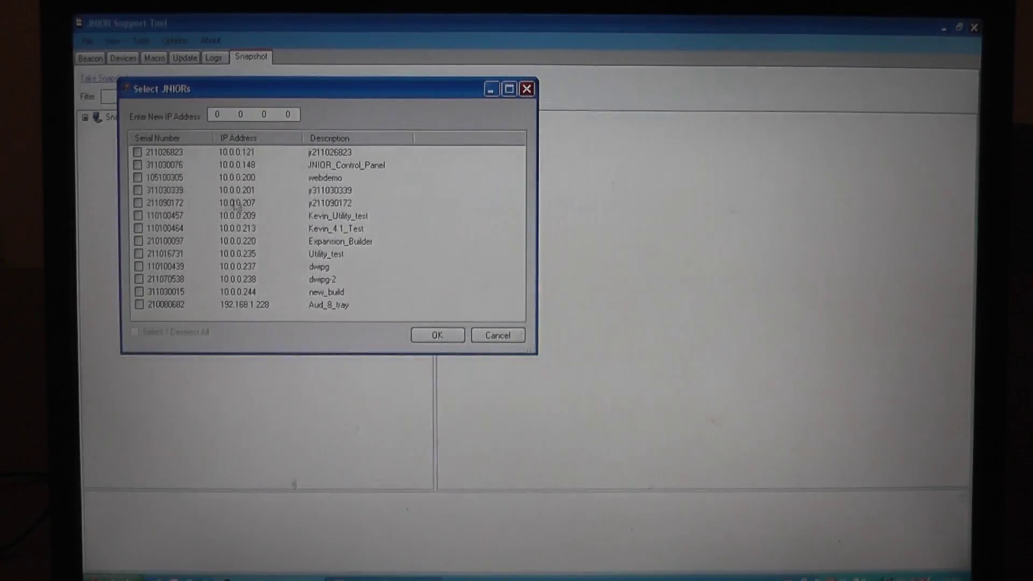
{"action": "left_click", "coordinate": [137, 190]}
{"action": "left_click", "coordinate": [499, 336]}
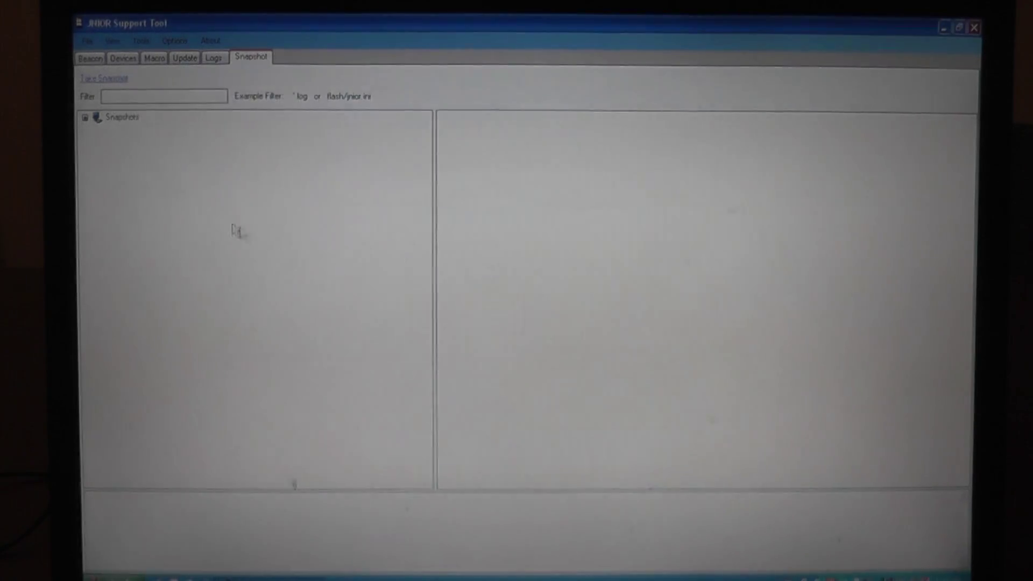
- Expand Snapshots > 10.0.0.104 > 20100405_1122 to show its folders and logs
{"action": "left_click", "coordinate": [86, 118]}
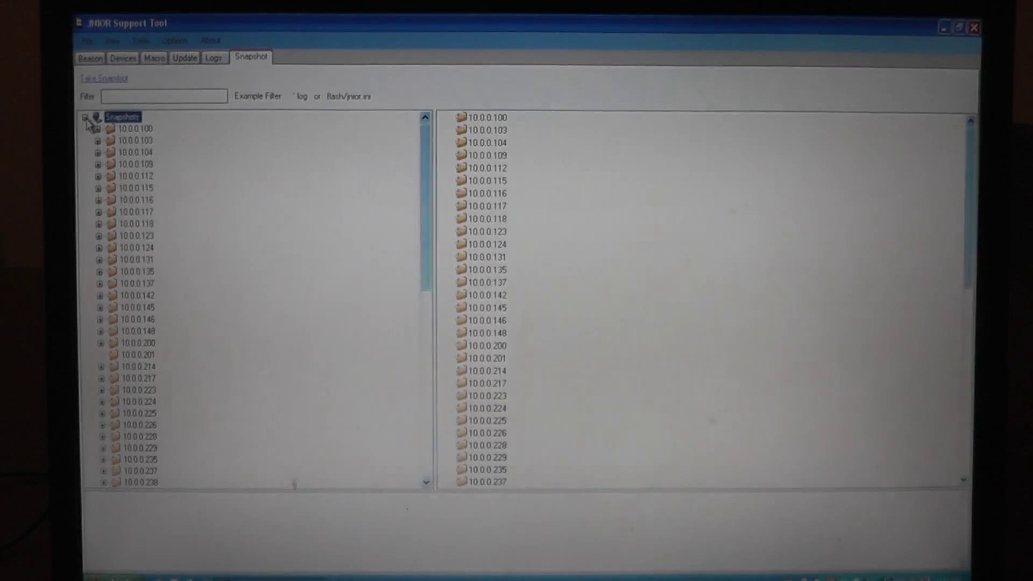
{"action": "left_click", "coordinate": [98, 152]}
{"action": "left_click", "coordinate": [142, 167]}
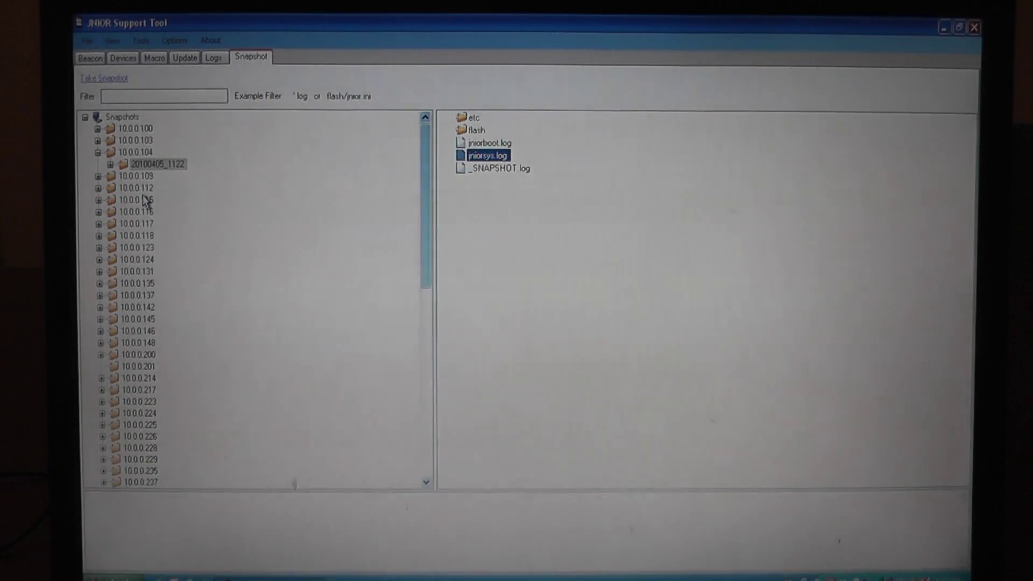
- Start zipping snapshot 20100405_1122's contents, then abandon the save
{"action": "right_click", "coordinate": [126, 168]}
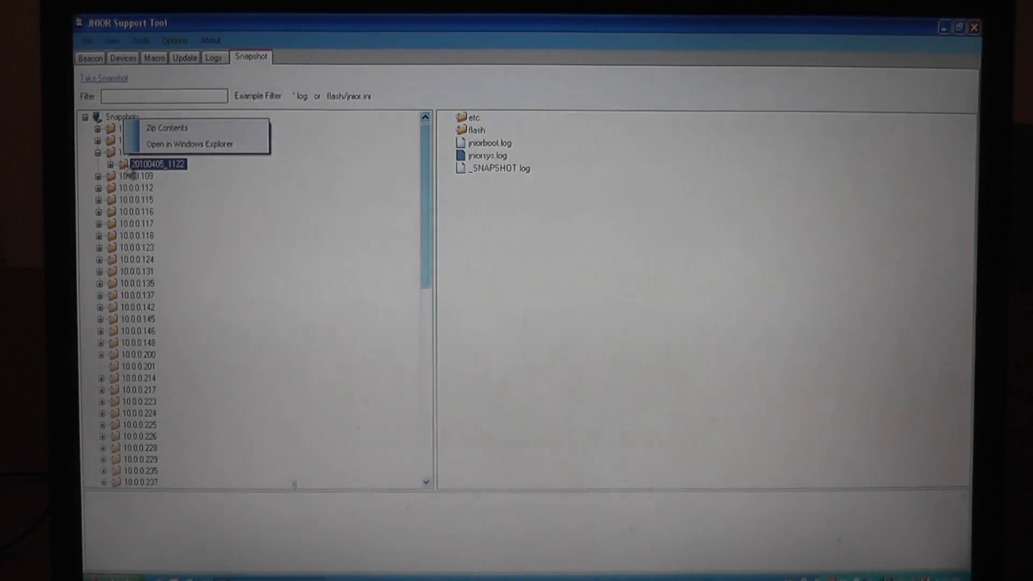
{"action": "left_click", "coordinate": [165, 129]}
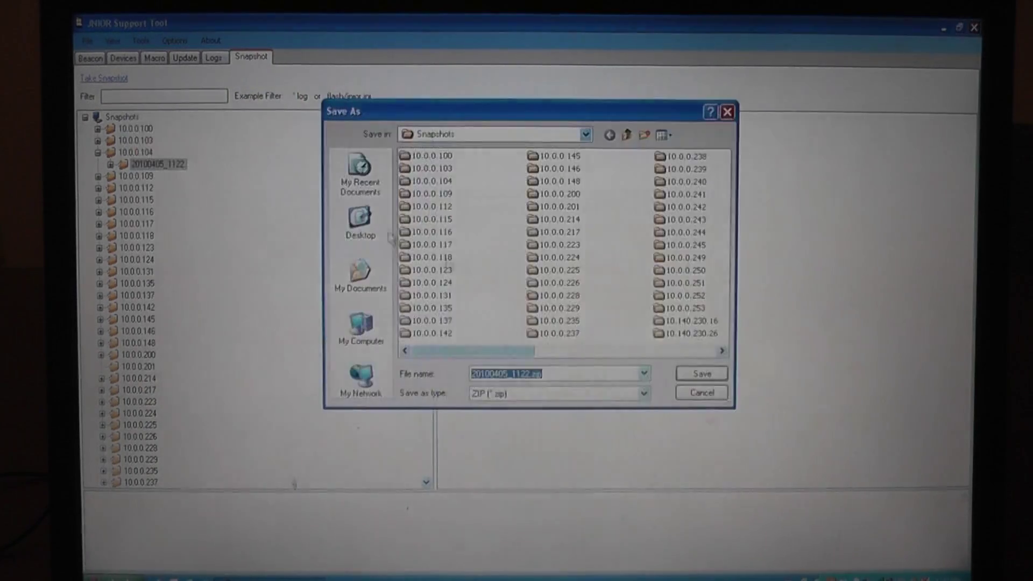
{"action": "left_click", "coordinate": [698, 395]}
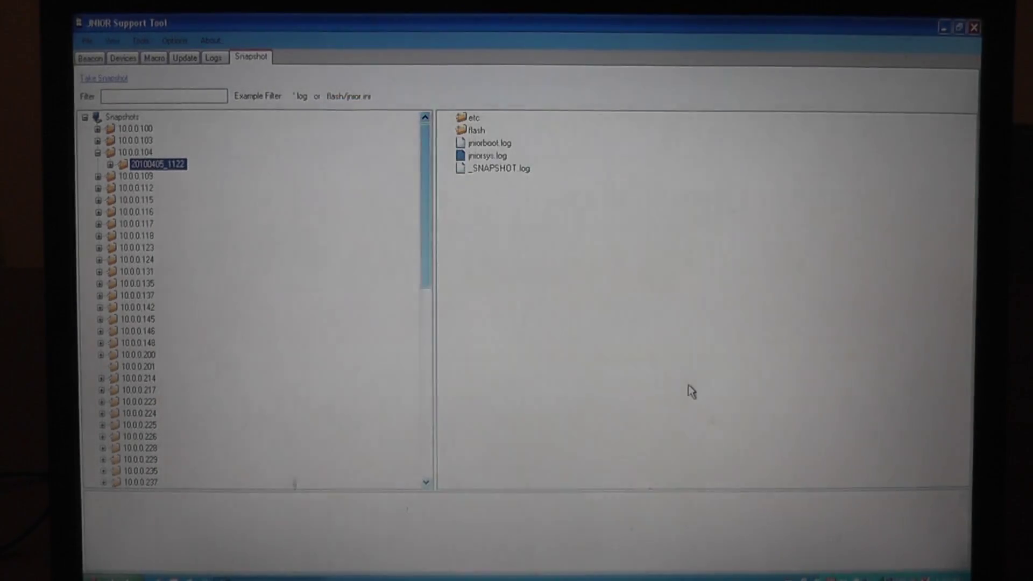
- Add New_Device_1 in the Devices file, leaving its Device Type unchanged
{"action": "left_click", "coordinate": [121, 60]}
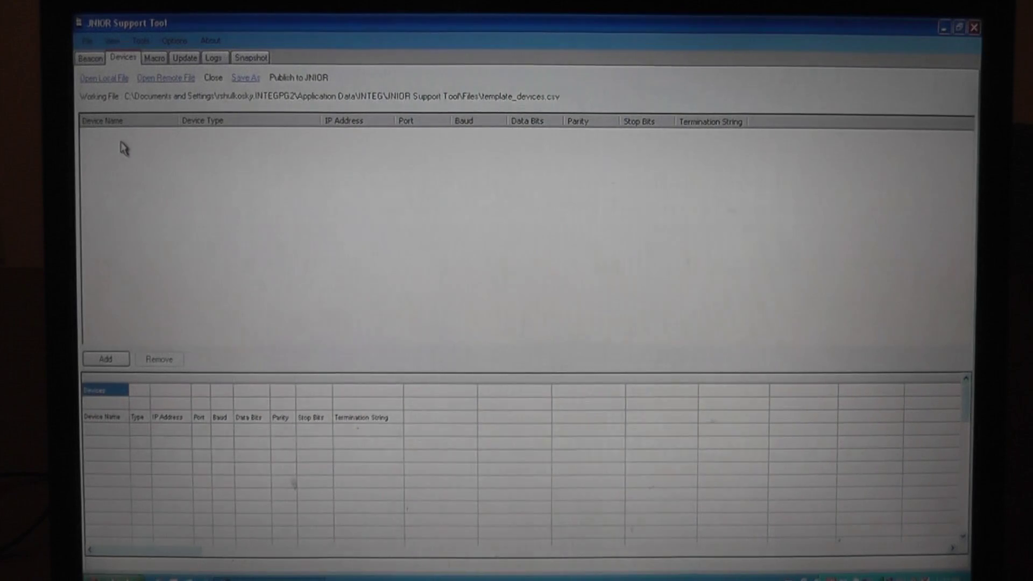
{"action": "left_click", "coordinate": [106, 358]}
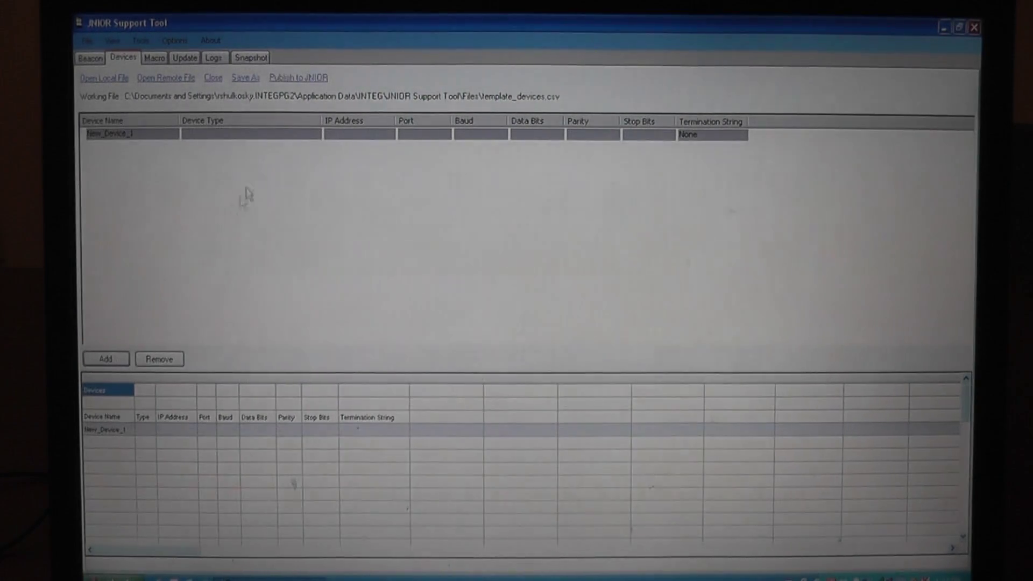
{"action": "left_click", "coordinate": [258, 142]}
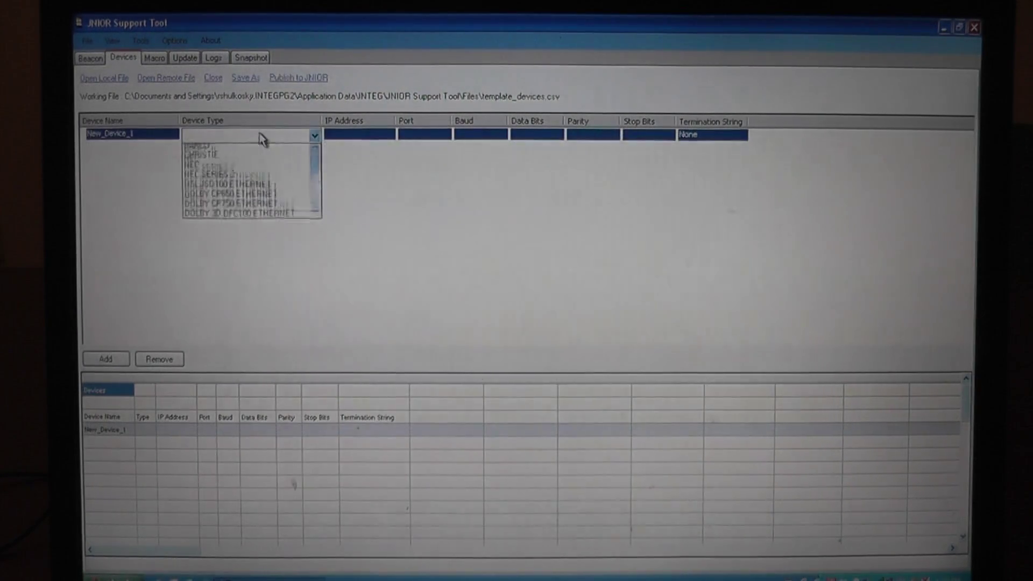
{"action": "left_click", "coordinate": [507, 254]}
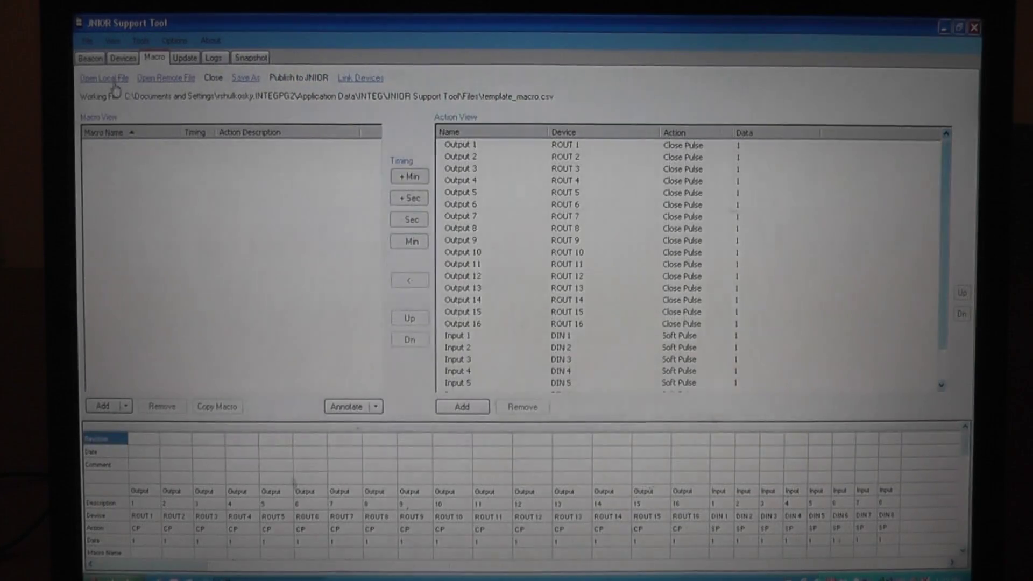
- Create New Macro 1 with Output 3 and Output 7 pulses, plus empty New Macro 2
{"action": "left_click", "coordinate": [117, 404]}
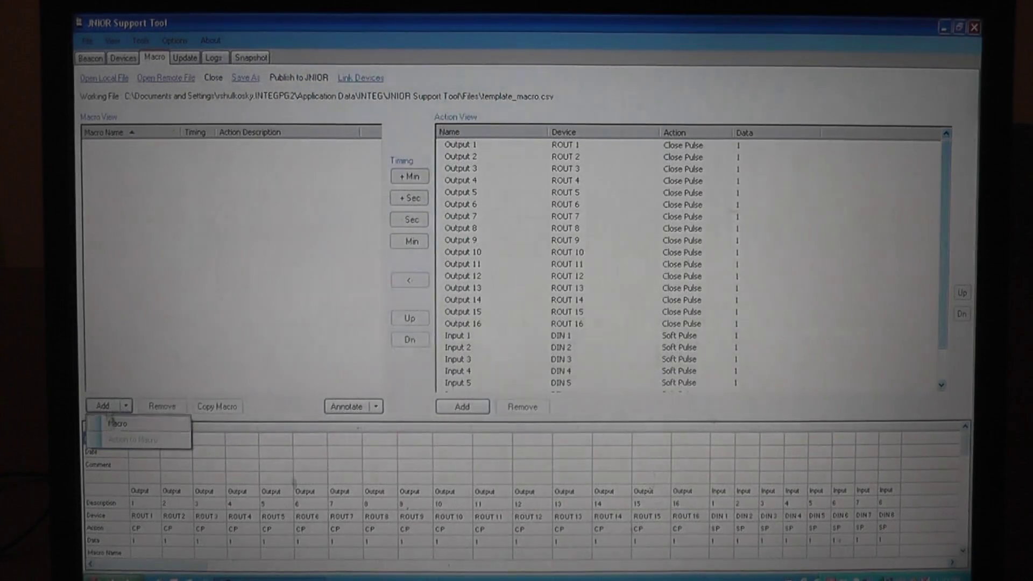
{"action": "left_click", "coordinate": [117, 424]}
{"action": "left_click", "coordinate": [467, 170]}
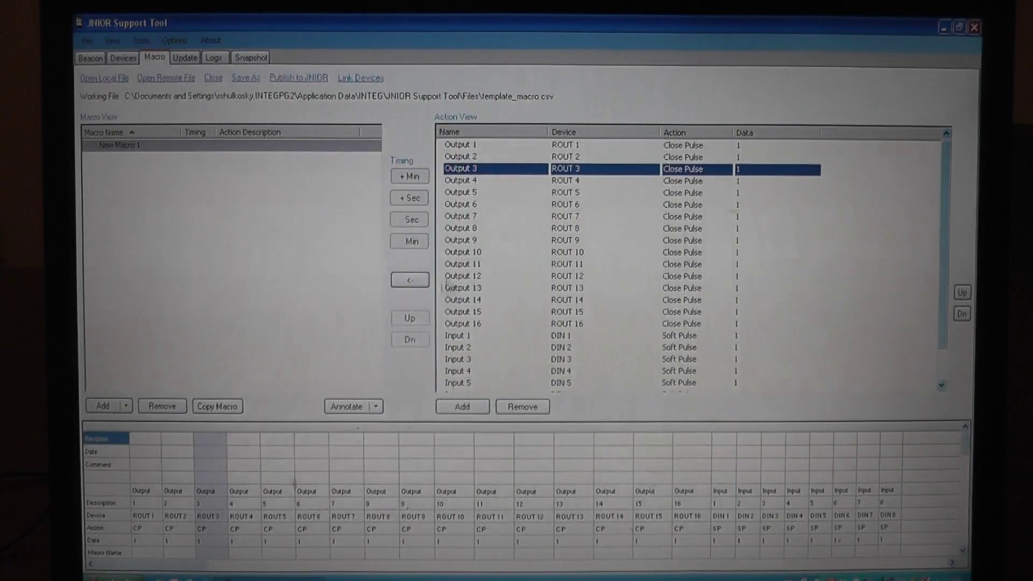
{"action": "left_click", "coordinate": [409, 279]}
{"action": "left_click", "coordinate": [473, 216]}
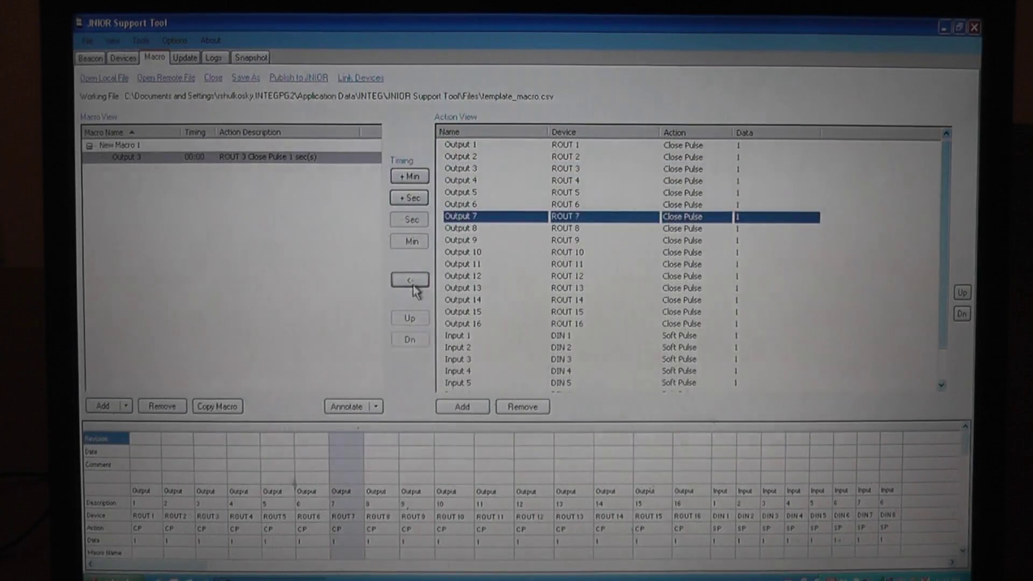
{"action": "left_click", "coordinate": [409, 280]}
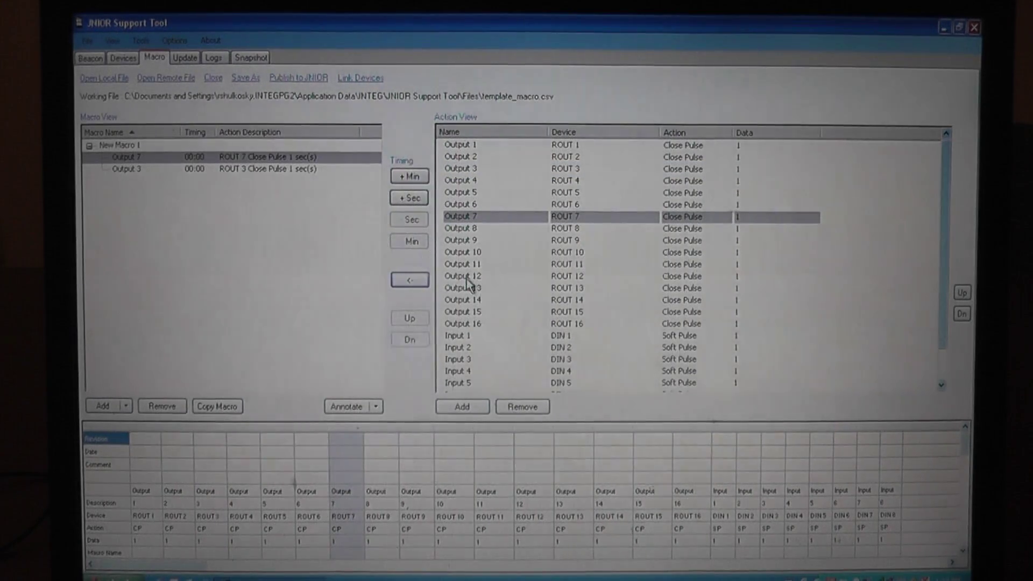
{"action": "left_click", "coordinate": [100, 408]}
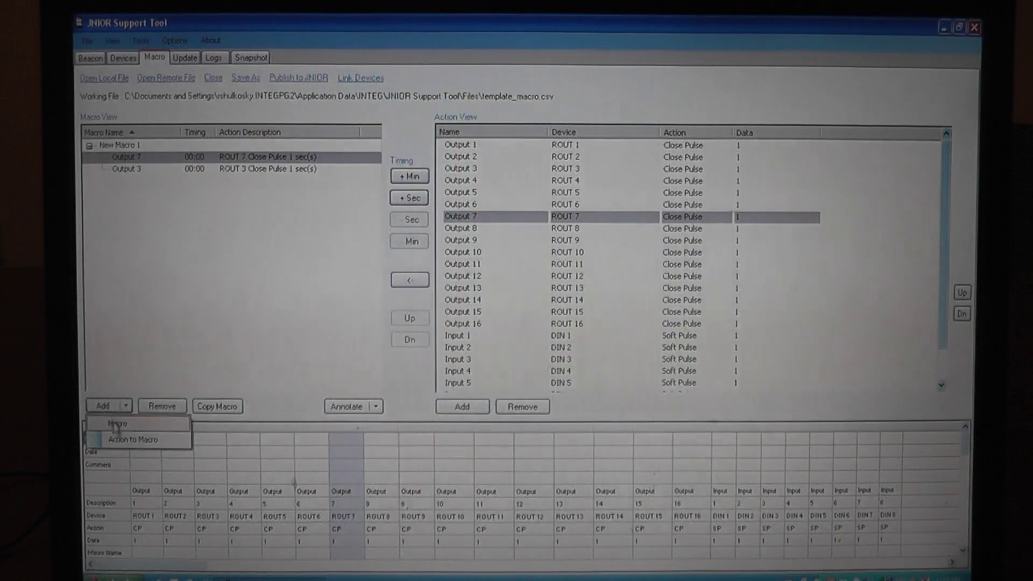
{"action": "left_click", "coordinate": [117, 428]}
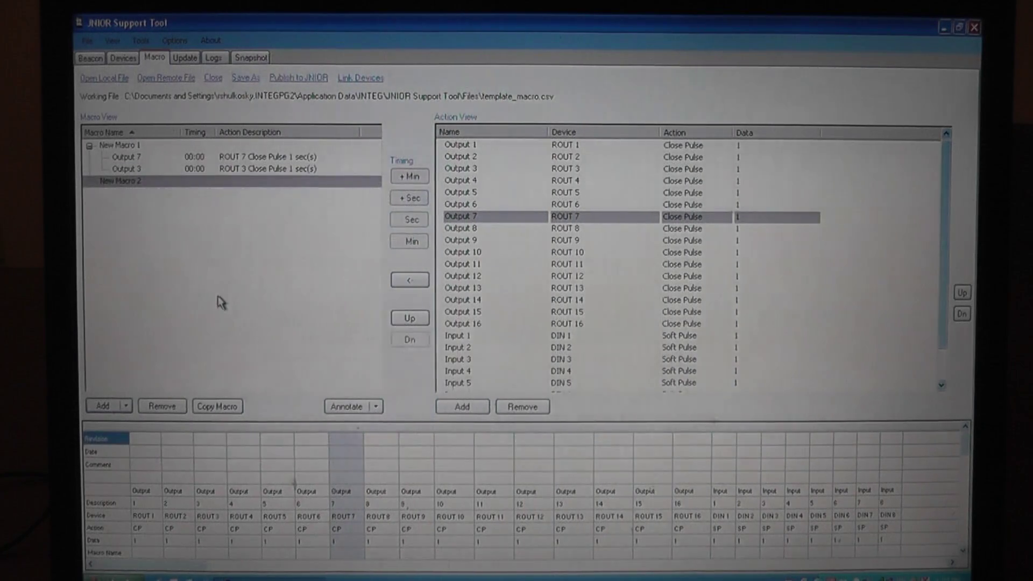